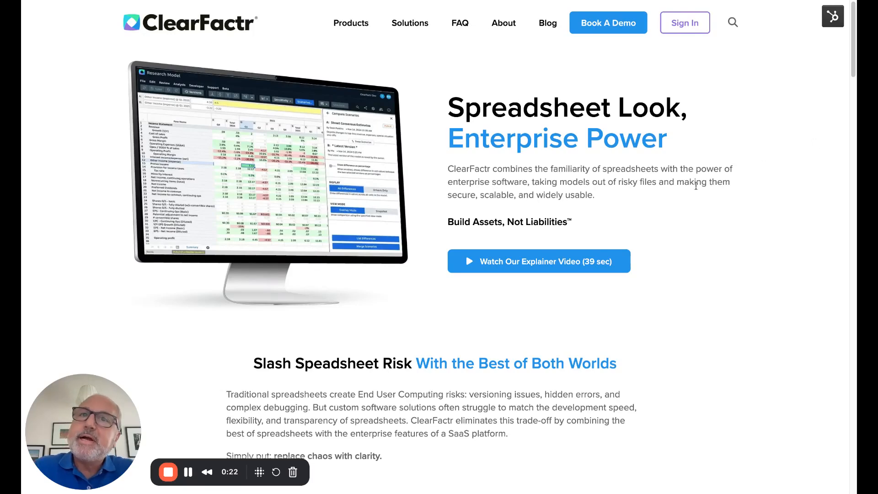
{"action": "scroll", "coordinate": [696, 185], "scroll_direction": "down", "scroll_amount": 2}
{"action": "scroll", "coordinate": [696, 185], "scroll_direction": "down", "scroll_amount": 10}
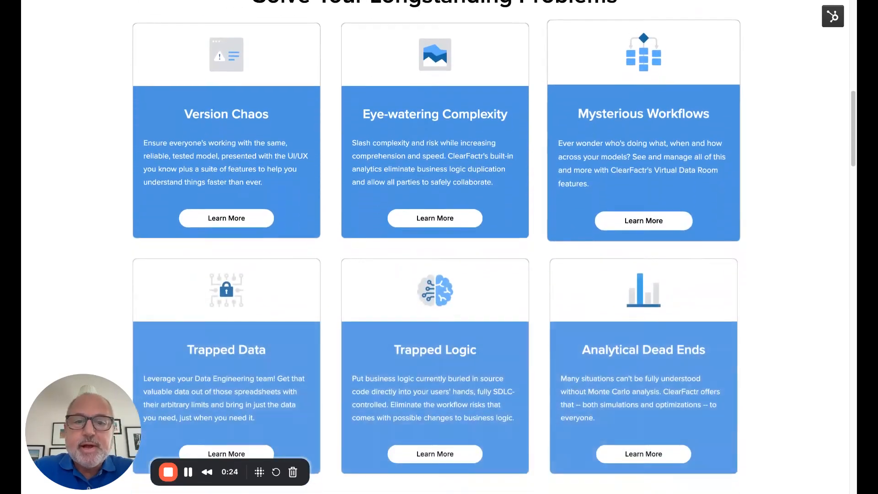
{"action": "scroll", "coordinate": [655, 100], "scroll_direction": "up", "scroll_amount": 8}
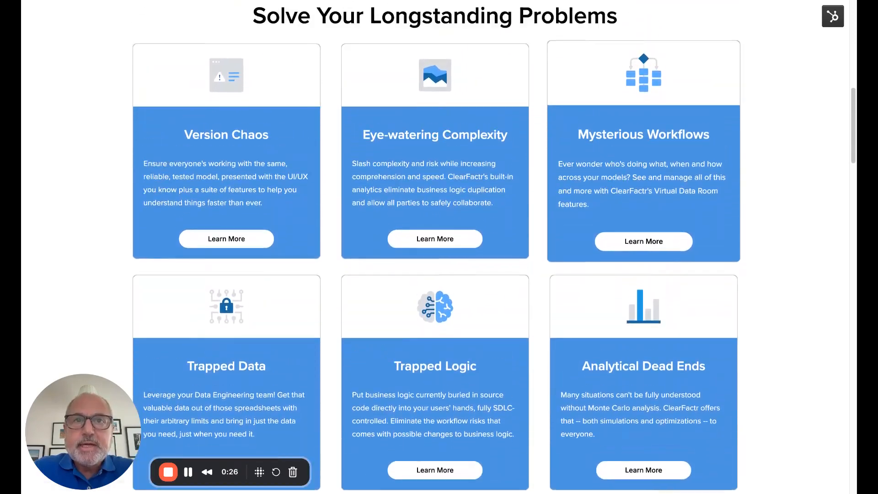
{"action": "scroll", "coordinate": [630, 398], "scroll_direction": "up", "scroll_amount": 5}
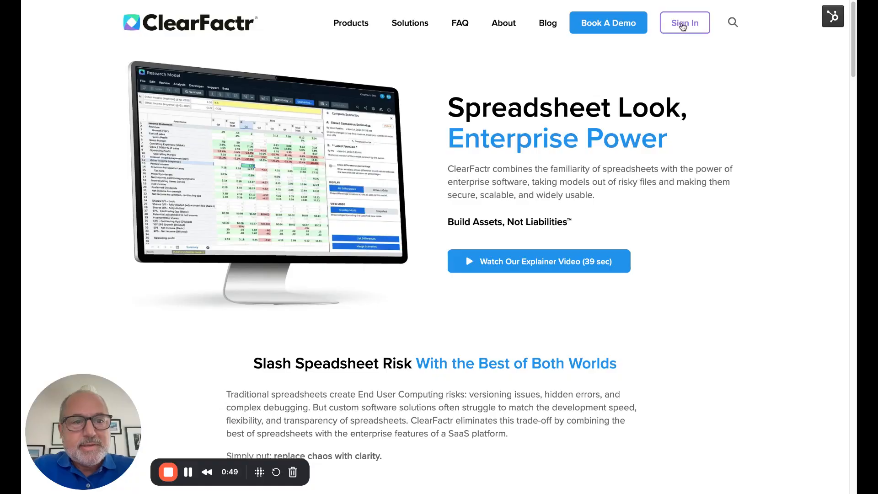
Step: Sign in to ClearFactr with the remembered user account
{"action": "left_click", "coordinate": [682, 24]}
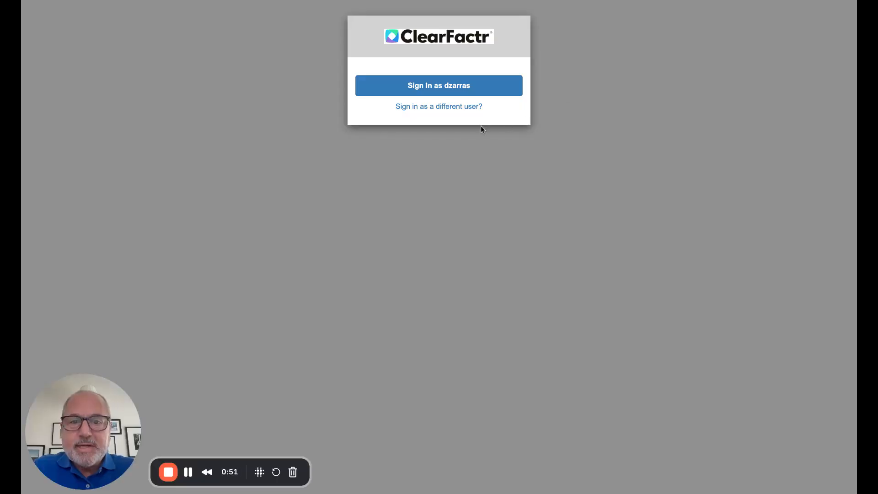
{"action": "left_click", "coordinate": [426, 95]}
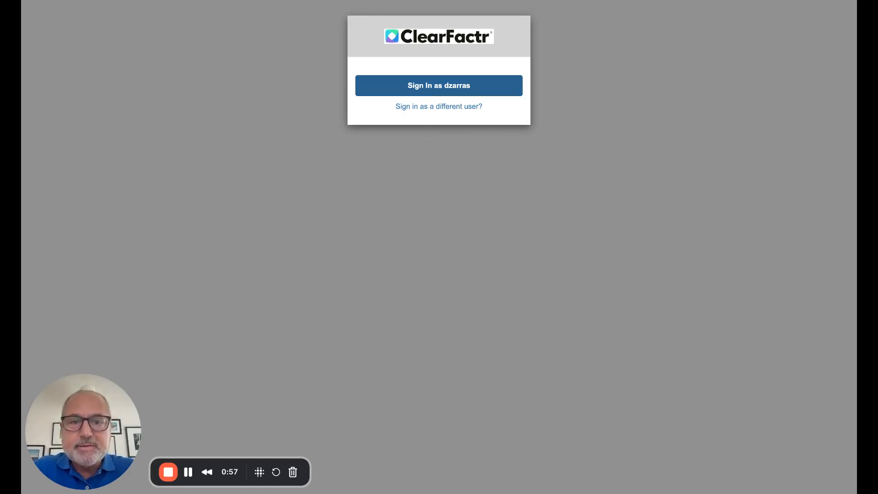
{"action": "left_click", "coordinate": [434, 92]}
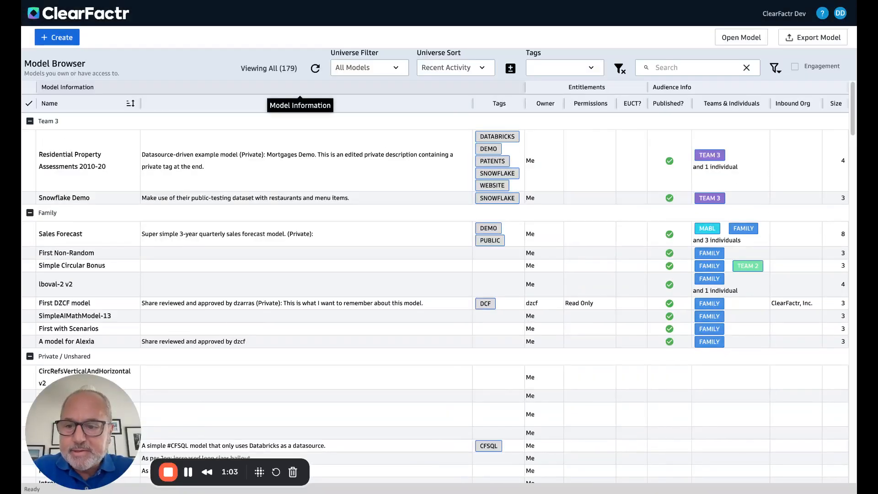
{"action": "left_click_drag", "start_coordinate": [121, 435], "coordinate": [814, 409]}
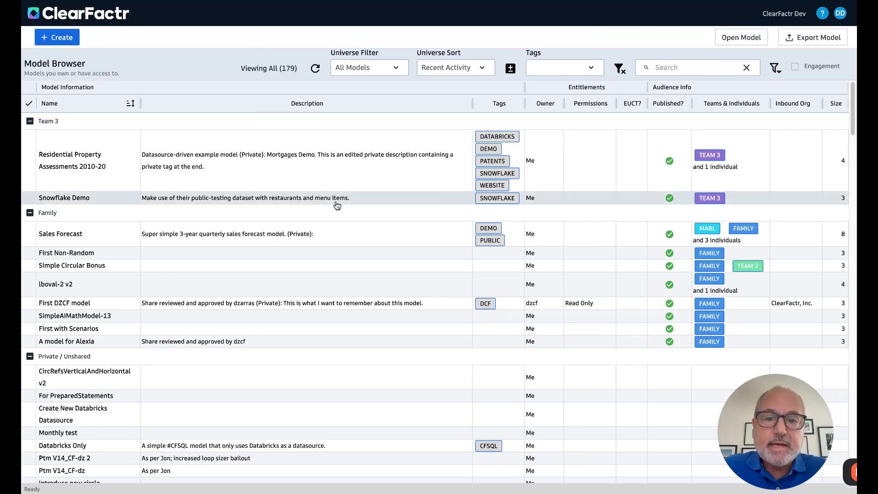
{"action": "scroll", "coordinate": [334, 267], "scroll_direction": "down", "scroll_amount": 5}
{"action": "scroll", "coordinate": [334, 267], "scroll_direction": "down", "scroll_amount": 1}
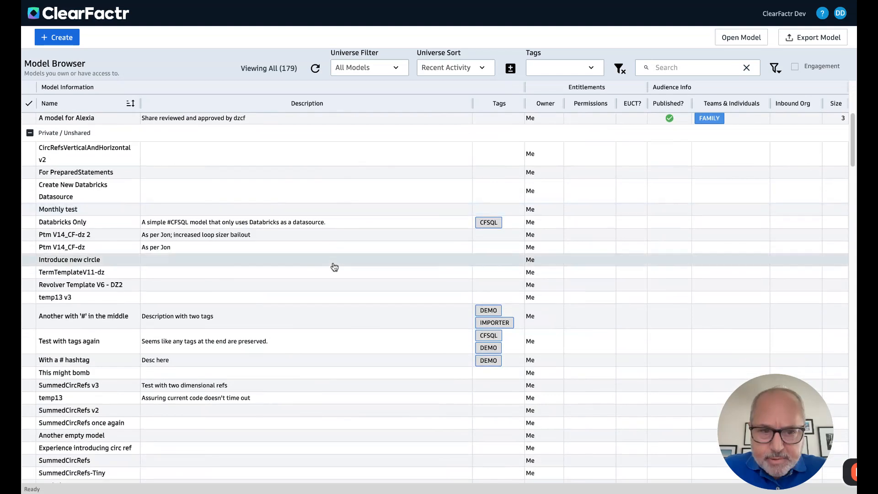
{"action": "scroll", "coordinate": [334, 267], "scroll_direction": "up", "scroll_amount": 5}
{"action": "scroll", "coordinate": [334, 267], "scroll_direction": "up", "scroll_amount": 1}
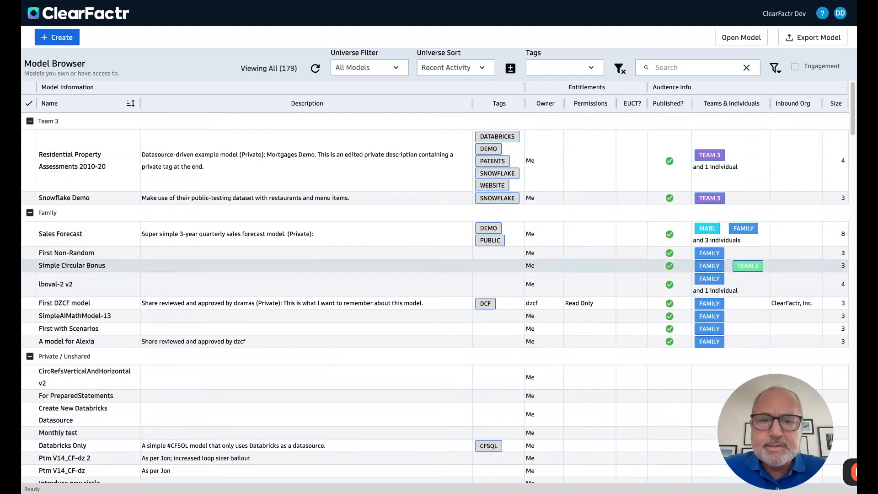
Step: Filter the model list to Private To Me, look through it, and switch the Universe Filter to Involving Others
{"action": "left_click", "coordinate": [393, 68]}
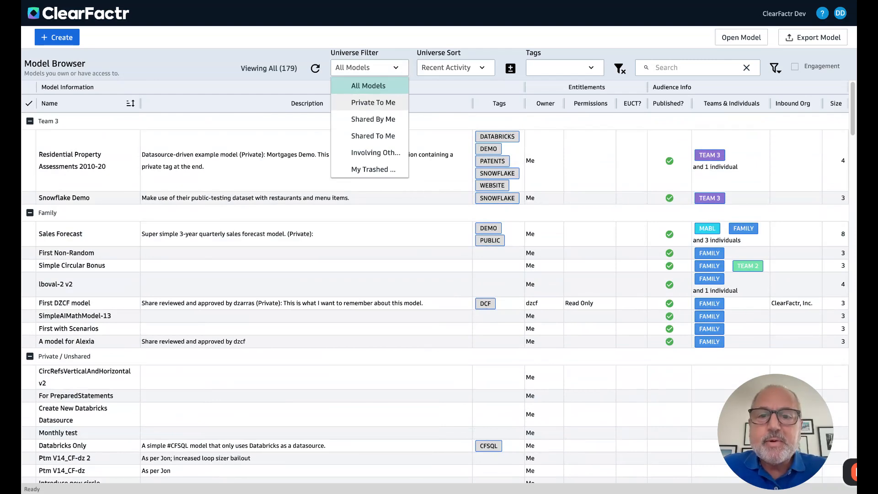
{"action": "left_click", "coordinate": [370, 108]}
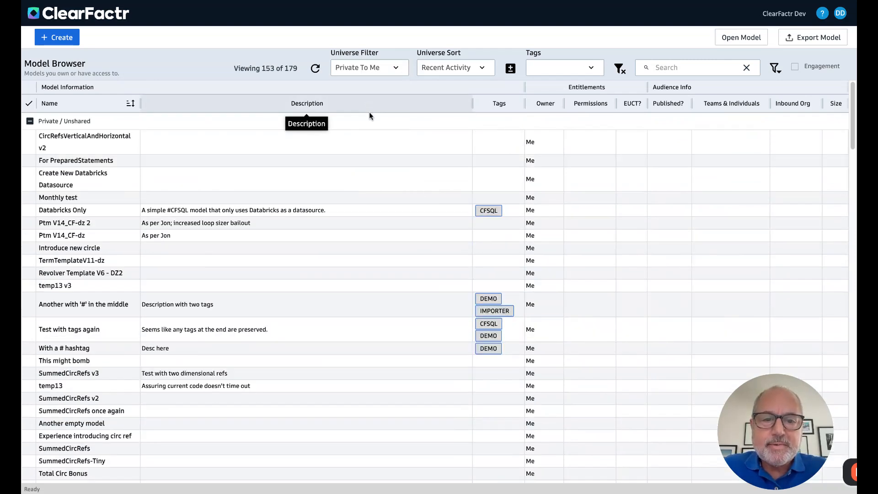
{"action": "scroll", "coordinate": [538, 206], "scroll_direction": "down", "scroll_amount": 3}
{"action": "scroll", "coordinate": [537, 205], "scroll_direction": "down", "scroll_amount": 2}
{"action": "scroll", "coordinate": [504, 192], "scroll_direction": "up", "scroll_amount": 6}
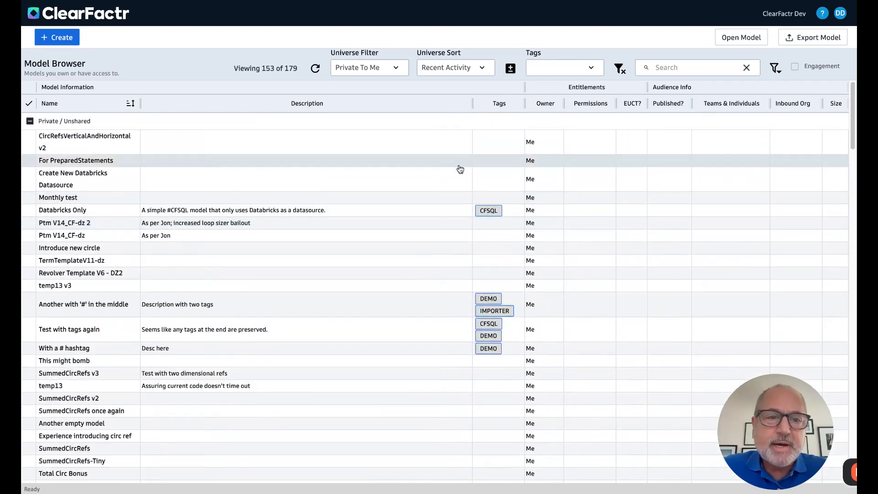
{"action": "left_click", "coordinate": [386, 70]}
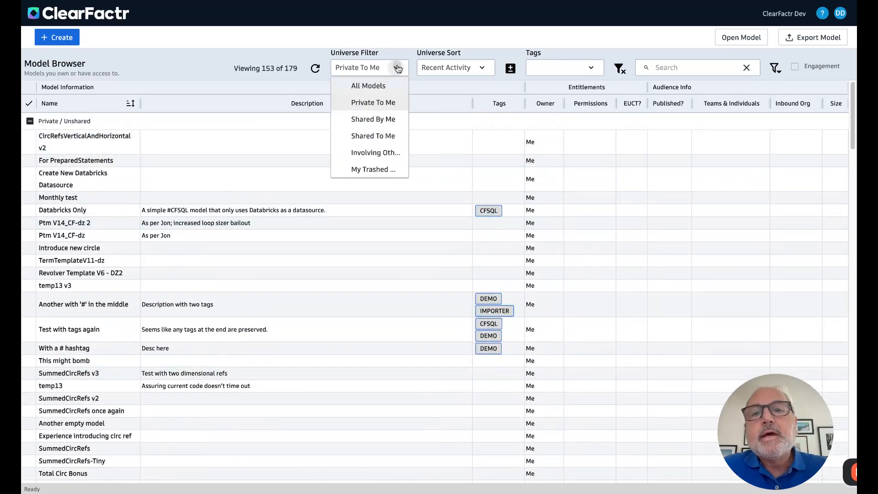
{"action": "left_click", "coordinate": [376, 153]}
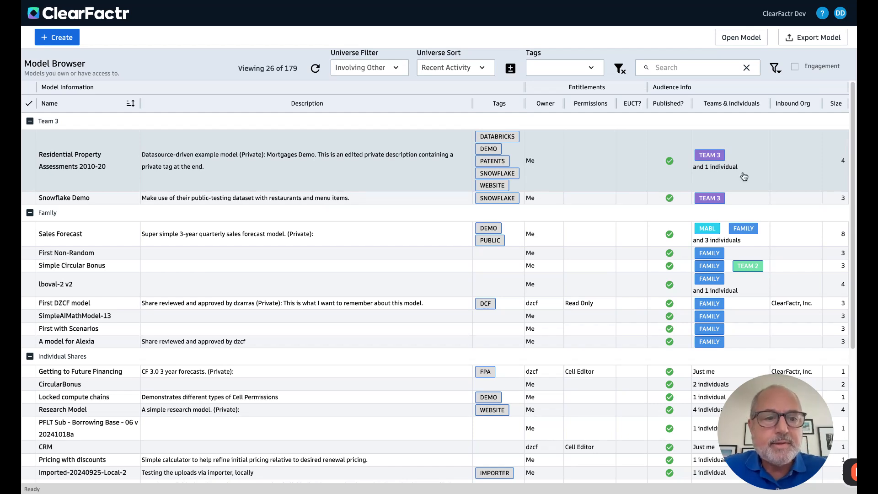
Step: Open Model Engagement for Residential Property Assessments 2010-20 and examine its audience engagement, editing permissions and scenario summary
{"action": "right_click", "coordinate": [251, 151]}
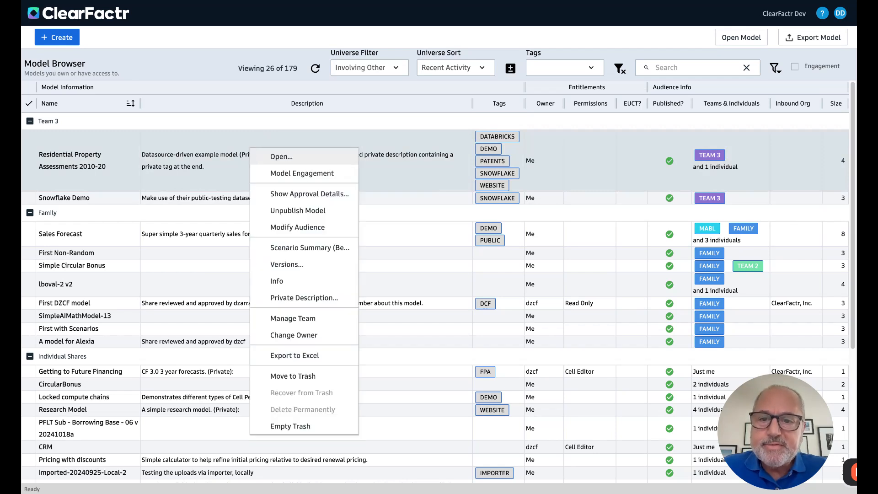
{"action": "left_click", "coordinate": [277, 177]}
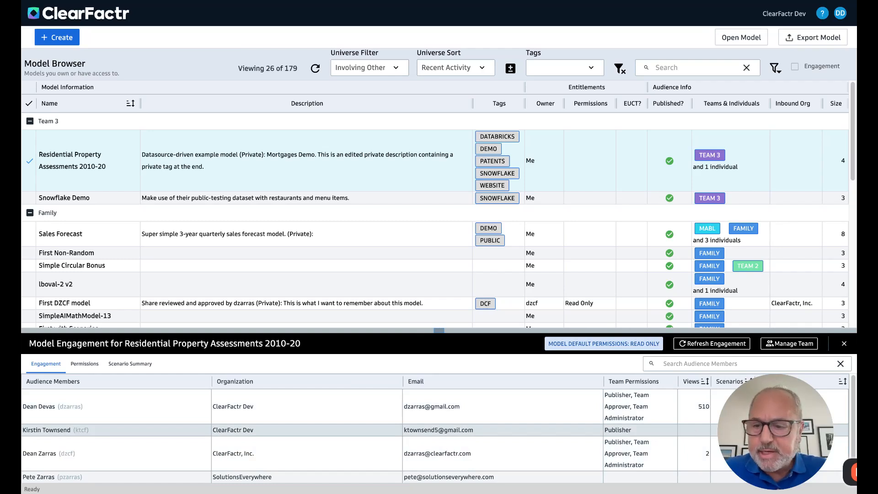
{"action": "left_click", "coordinate": [84, 363]}
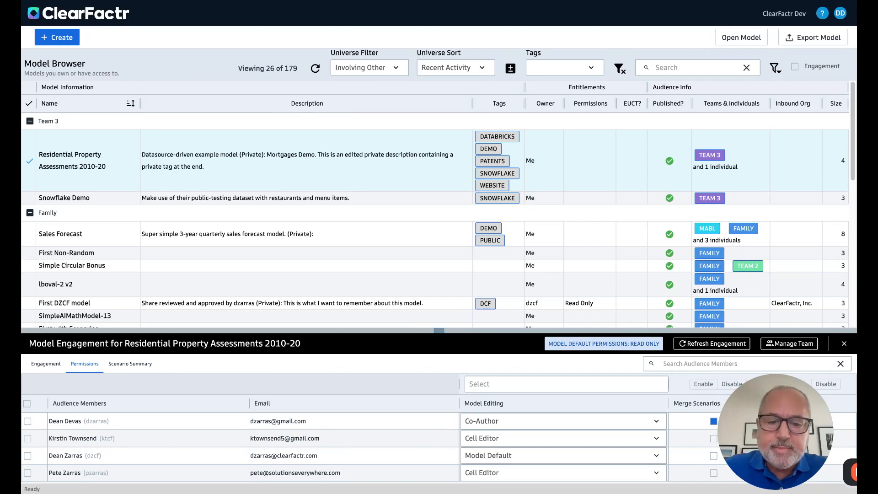
{"action": "mouse_move", "coordinate": [610, 346]}
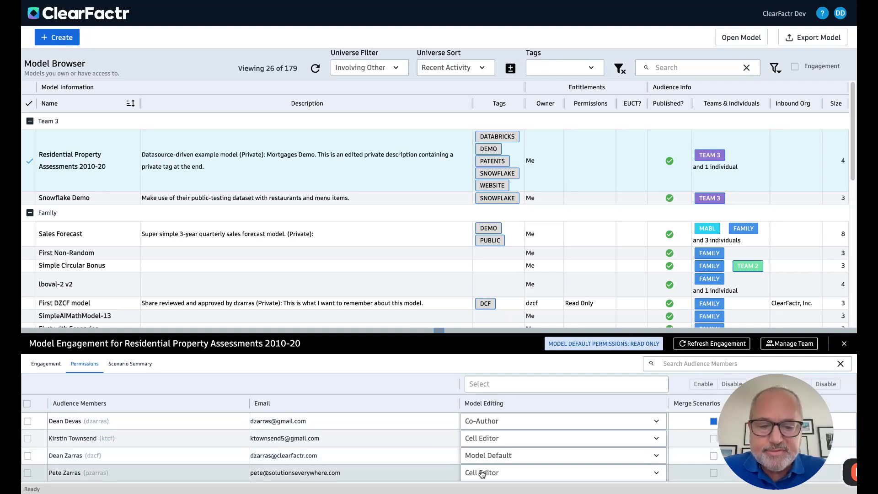
{"action": "left_click", "coordinate": [130, 364]}
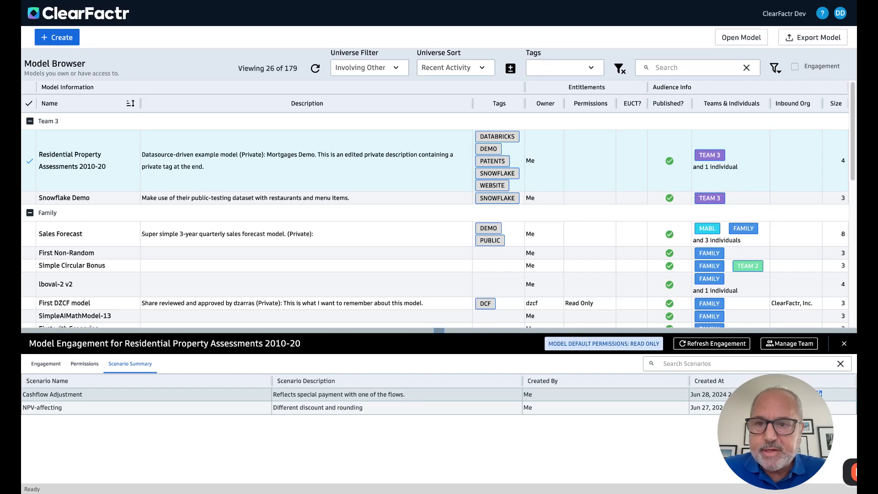
Step: Open the Residential Property Assessments 2010-20 model and display its Table of Contents in a shorter pane below the grid
{"action": "left_click", "coordinate": [734, 41]}
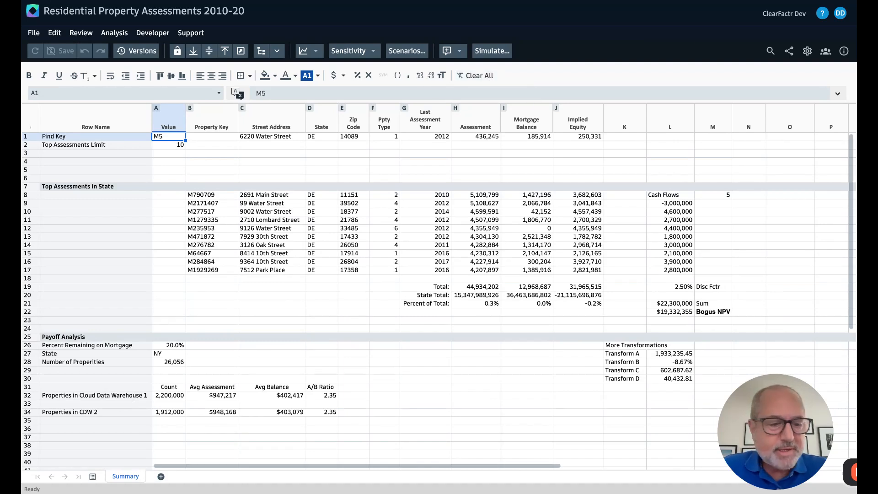
{"action": "left_click", "coordinate": [93, 477]}
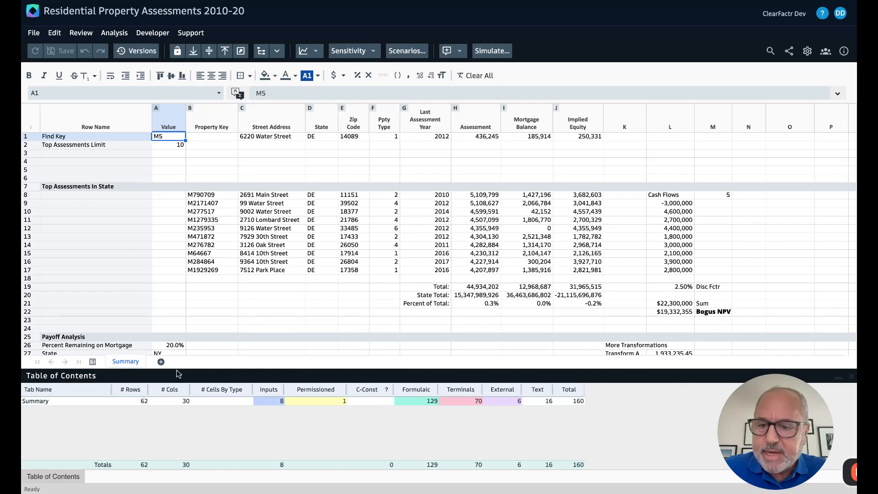
{"action": "left_click_drag", "start_coordinate": [206, 368], "coordinate": [206, 414]}
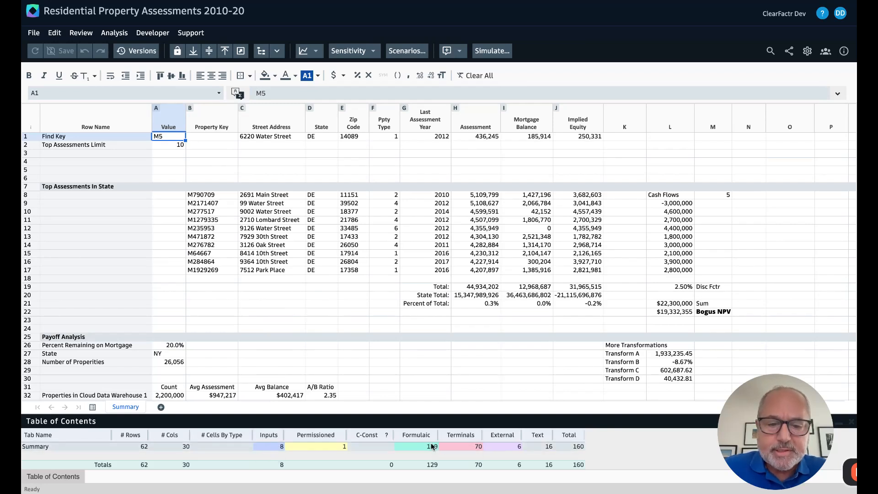
Step: Highlight the model's root cells and dependent cells in the Summary sheet
{"action": "left_click", "coordinate": [194, 53]}
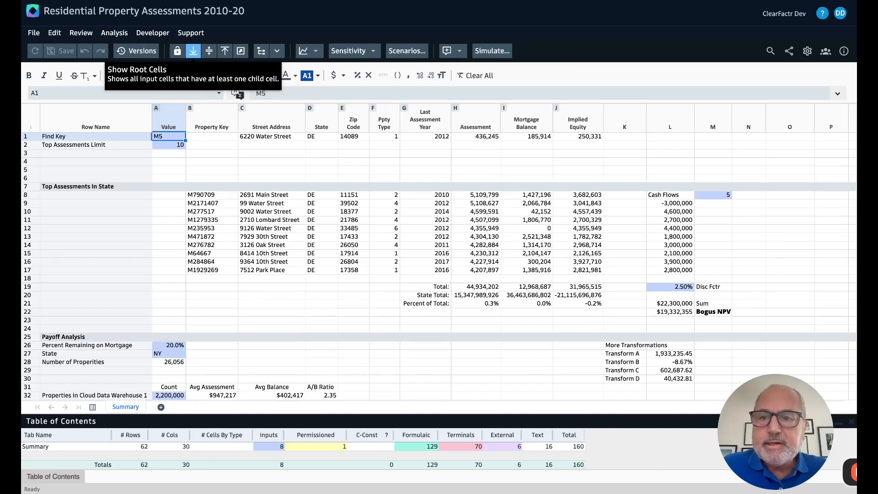
{"action": "left_click", "coordinate": [209, 51]}
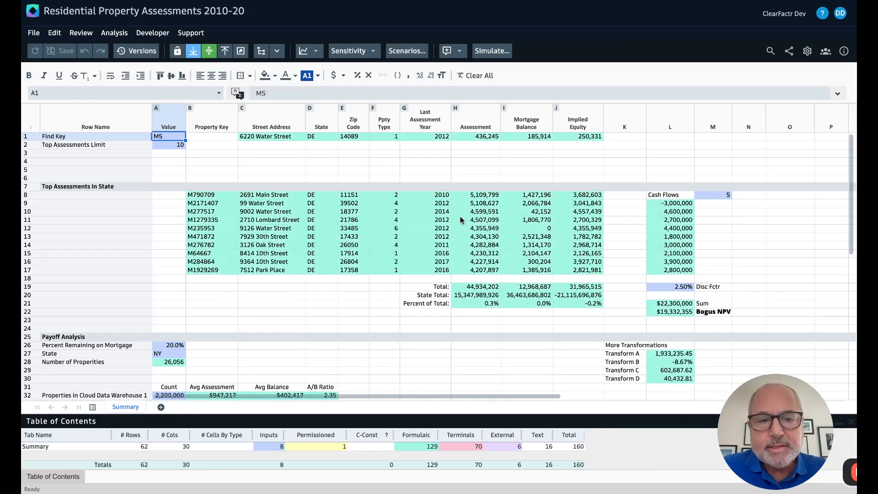
Step: Select the Implied Equity formula in J8 and toggle between cell references and named labels, leaving the labels shown
{"action": "left_click", "coordinate": [596, 197]}
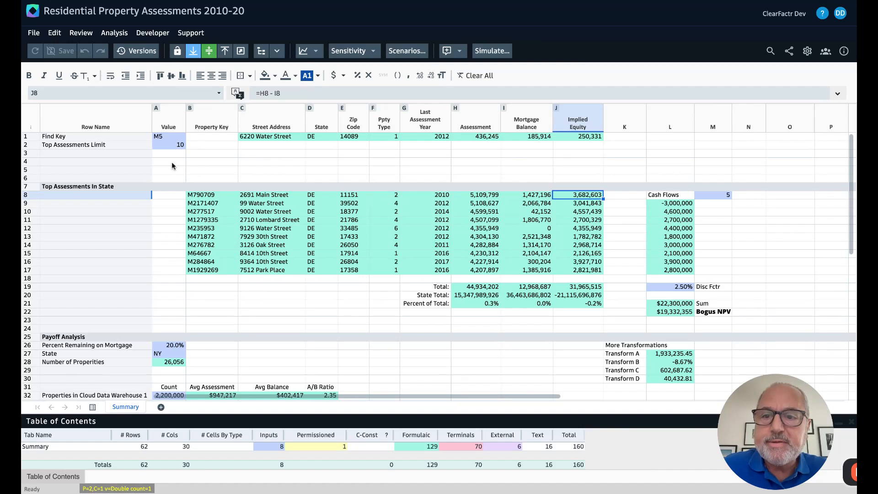
{"action": "left_click", "coordinate": [237, 94]}
{"action": "left_click", "coordinate": [237, 95]}
{"action": "left_click", "coordinate": [238, 94]}
{"action": "left_click", "coordinate": [237, 94]}
{"action": "left_click", "coordinate": [237, 94]}
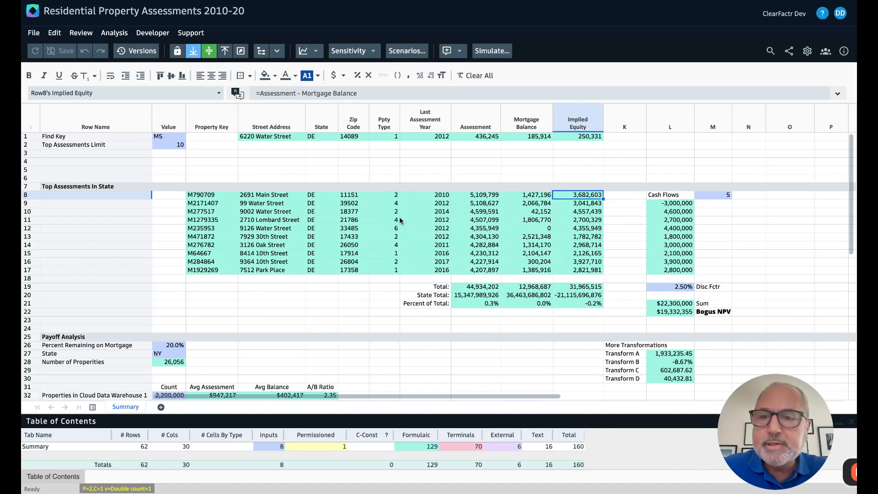
Step: Turn off the root cell and dependent cell highlighting
{"action": "left_click", "coordinate": [193, 51]}
{"action": "left_click", "coordinate": [208, 51]}
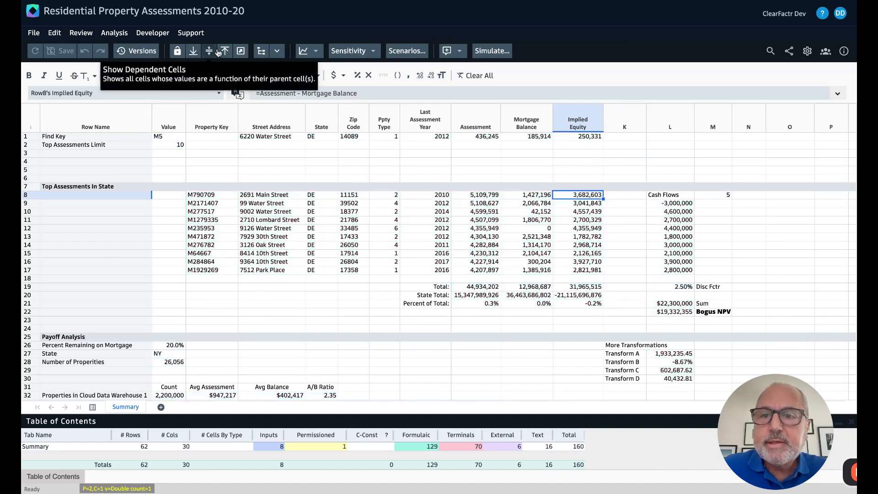
Step: Close the Table of Contents and trace the direct parent and child cells of the Bogus NPV cell L22
{"action": "left_click", "coordinate": [691, 312]}
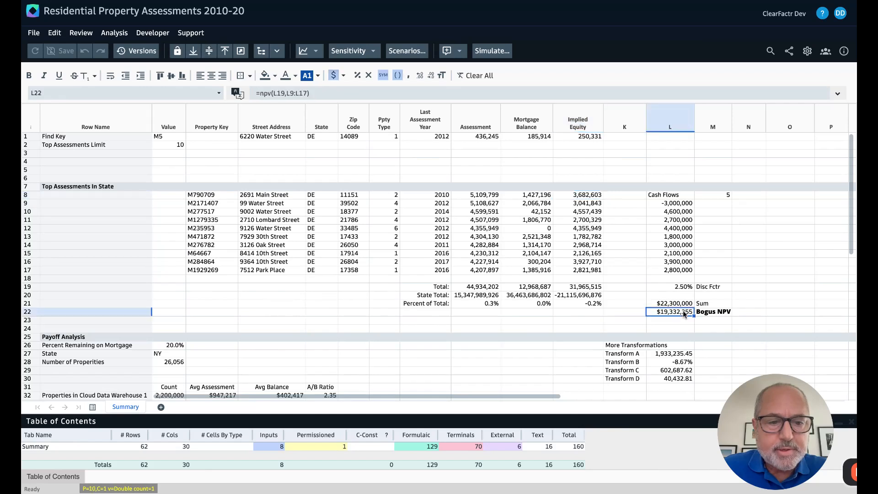
{"action": "left_click", "coordinate": [851, 422]}
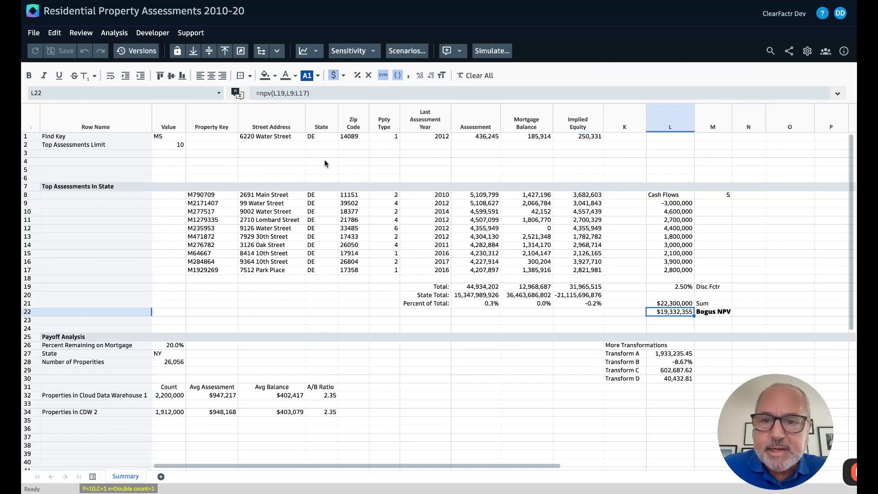
{"action": "left_click", "coordinate": [261, 52]}
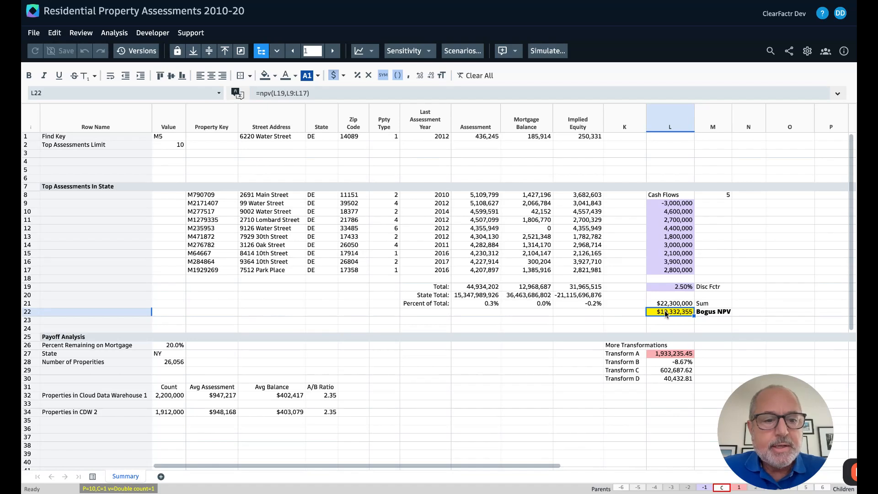
Step: Try a discount factor of 6% in cell L19, and undo the change
{"action": "left_click", "coordinate": [668, 289]}
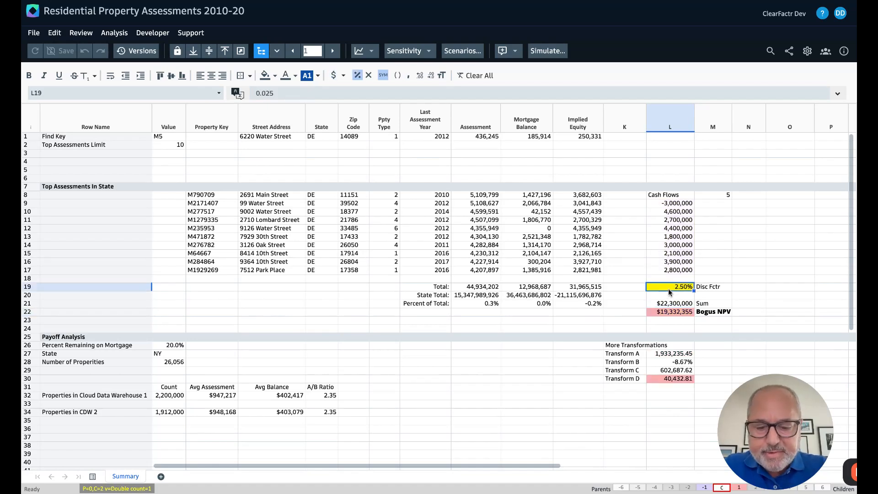
{"action": "type", "text": "6"}
{"action": "key", "text": "Return"}
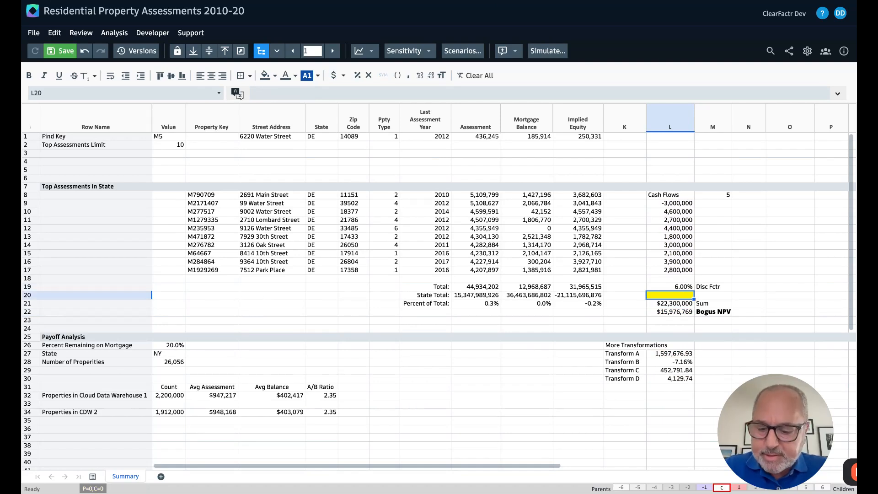
{"action": "key", "text": "ctrl+z"}
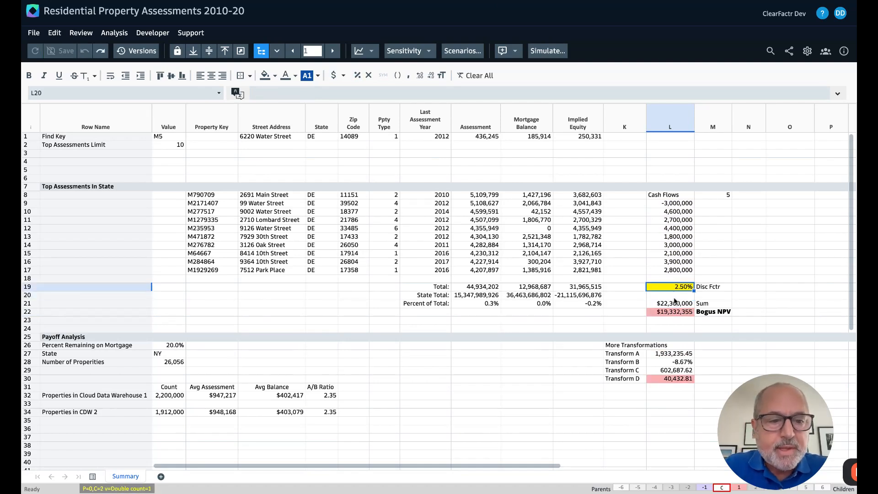
Step: Extend the dependency trace of the Bogus NPV cell L22 to two levels
{"action": "left_click", "coordinate": [673, 315]}
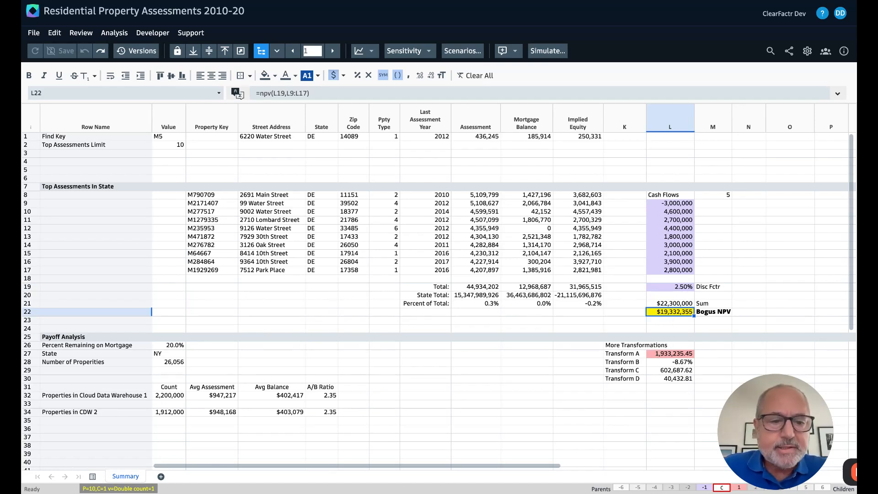
{"action": "left_click", "coordinate": [334, 52]}
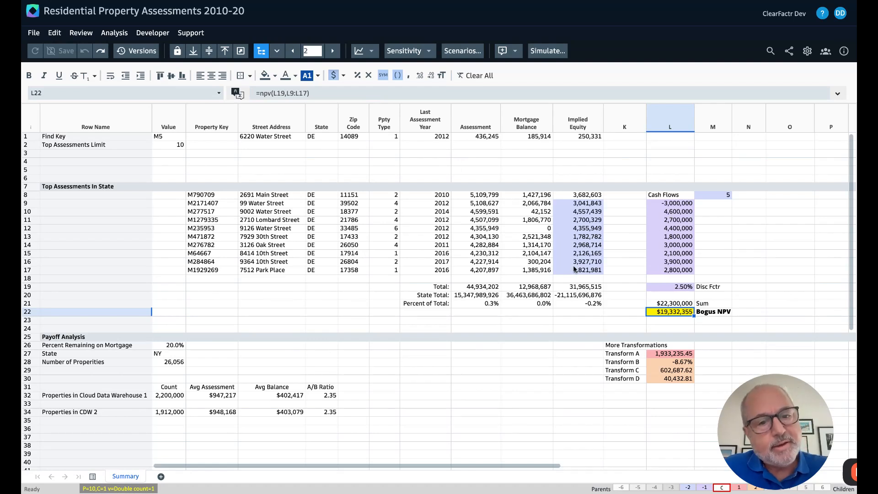
Step: Extend the dependency trace of Bogus NPV cell L22 to four levels and trace the row 8 Property Key cell it leads back to
{"action": "left_click", "coordinate": [333, 50]}
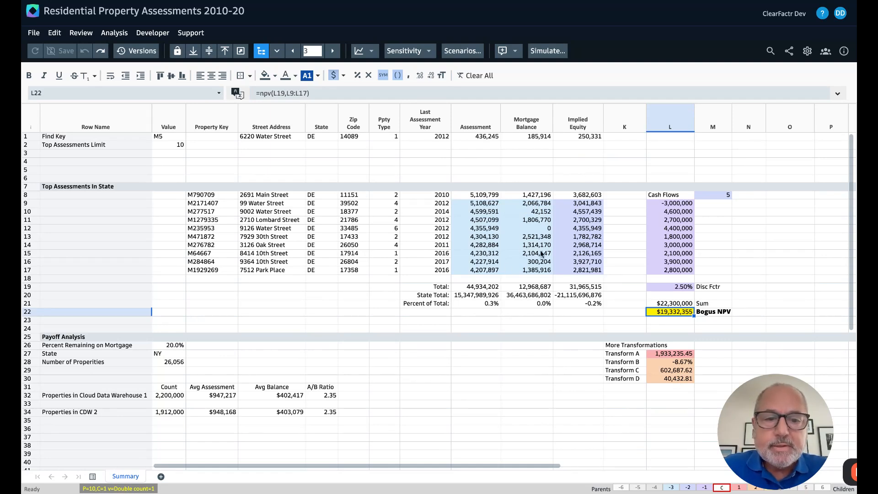
{"action": "left_click", "coordinate": [333, 51]}
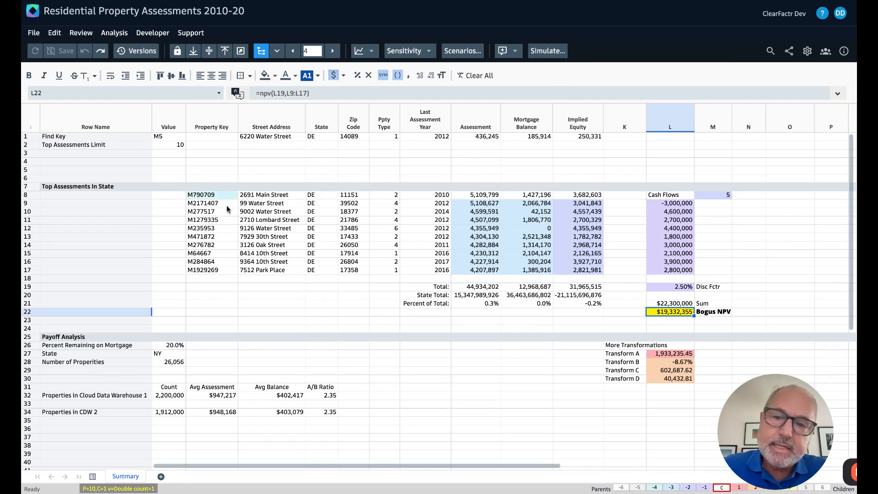
{"action": "left_click", "coordinate": [215, 197]}
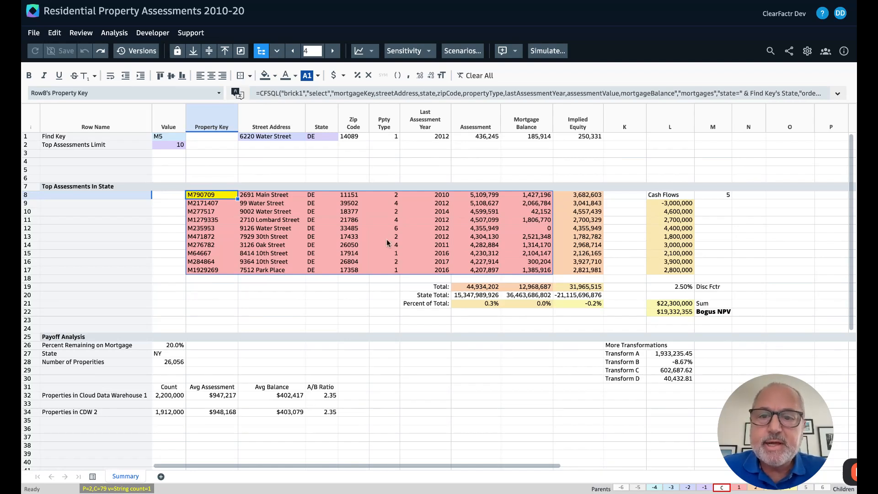
Step: Reduce the dependency trace to one level and follow the Property Key cell's parents through Find Key's State to its Street Address
{"action": "left_click", "coordinate": [293, 51]}
{"action": "left_click", "coordinate": [293, 51]}
{"action": "left_click", "coordinate": [293, 51]}
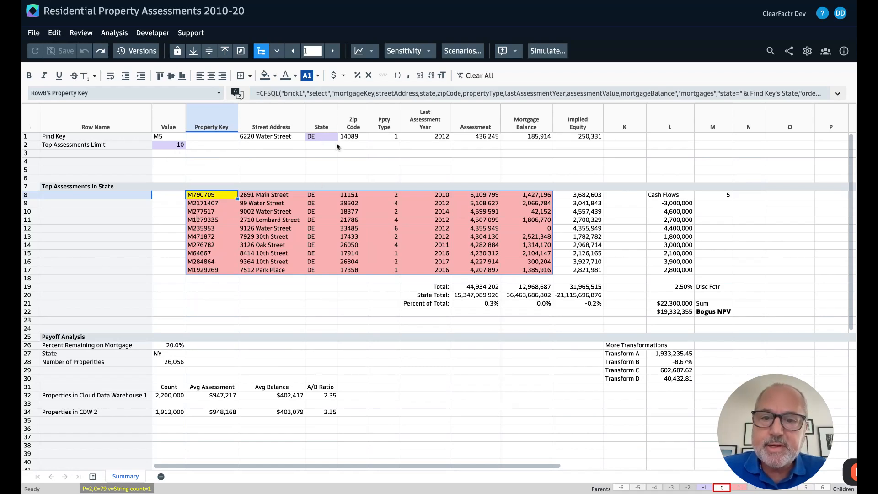
{"action": "left_click", "coordinate": [322, 138]}
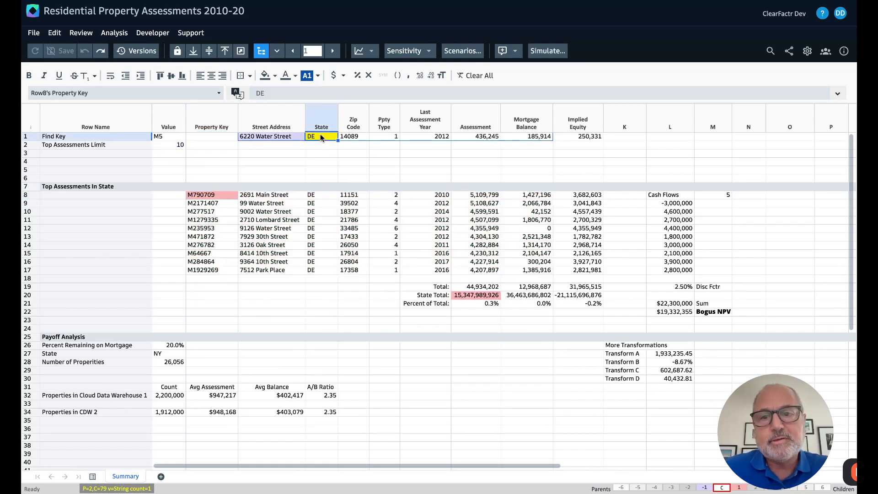
{"action": "left_click", "coordinate": [281, 137]}
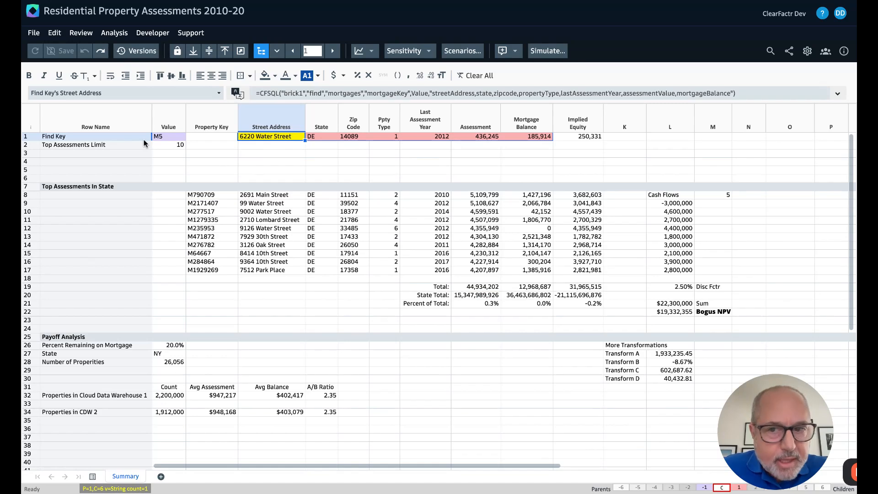
Step: Set the Find Key value to M10
{"action": "left_click", "coordinate": [161, 138]}
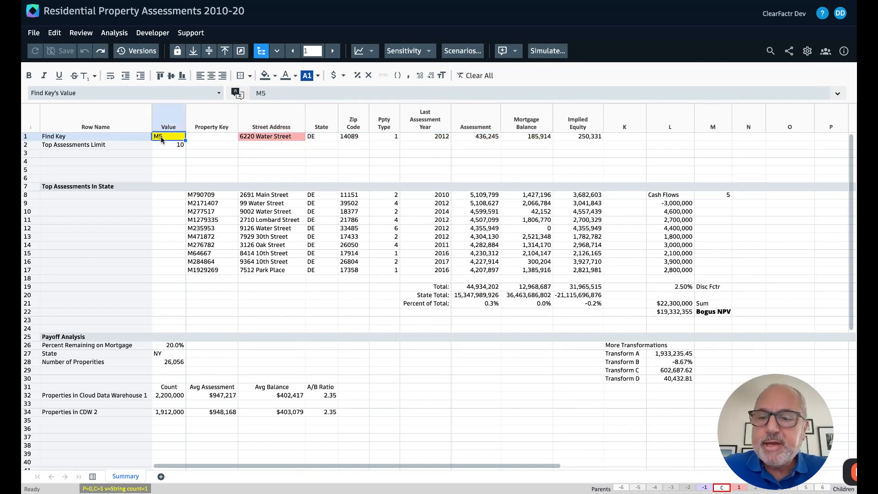
{"action": "type", "text": "M10"}
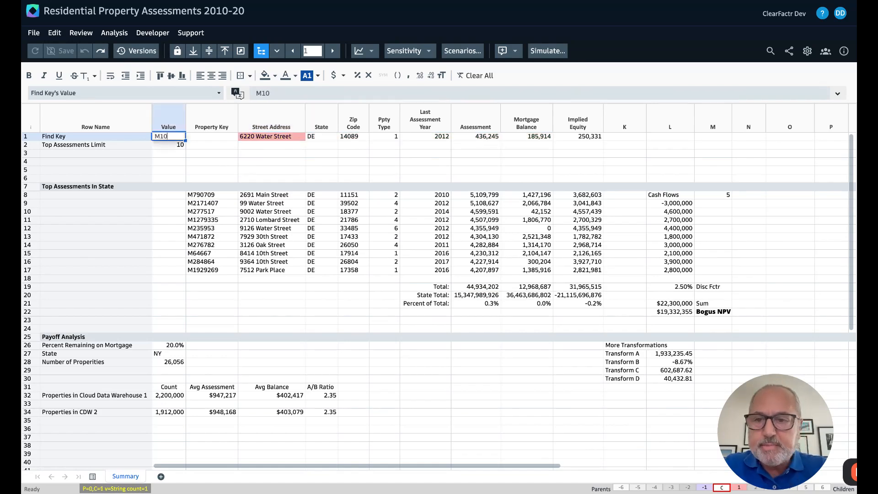
{"action": "key", "text": "Return"}
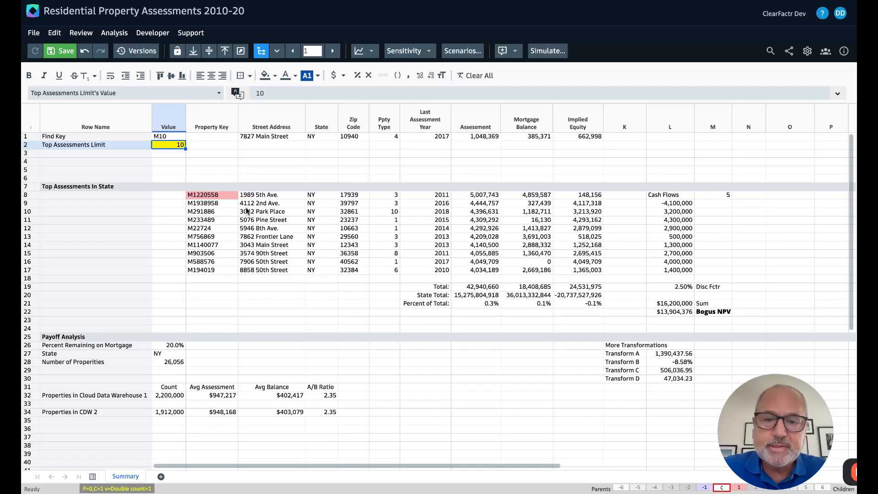
Step: Show the entire calculation chain of the Bogus NPV cell L22 in Doppler mode and dismiss the introduction
{"action": "left_click", "coordinate": [669, 311]}
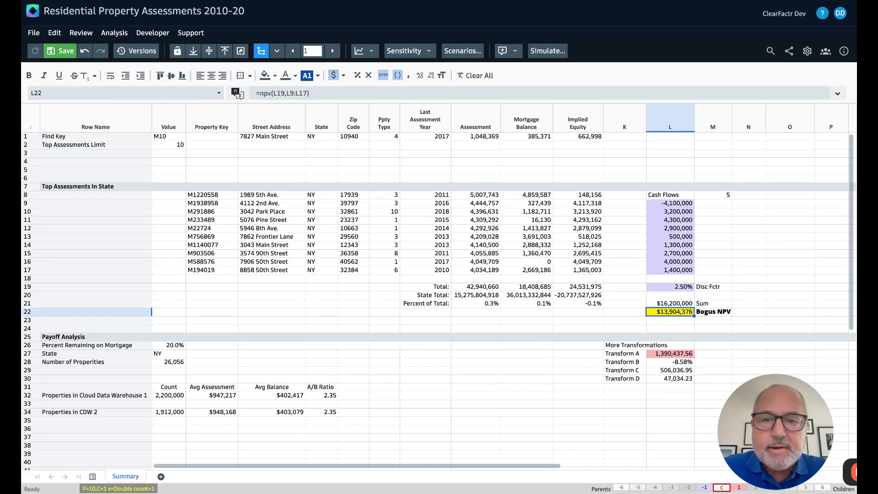
{"action": "left_click", "coordinate": [277, 51]}
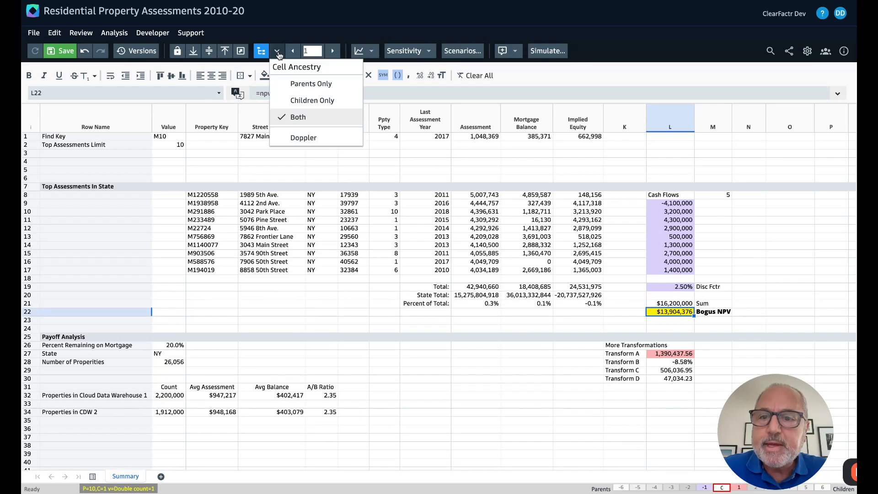
{"action": "left_click", "coordinate": [302, 138]}
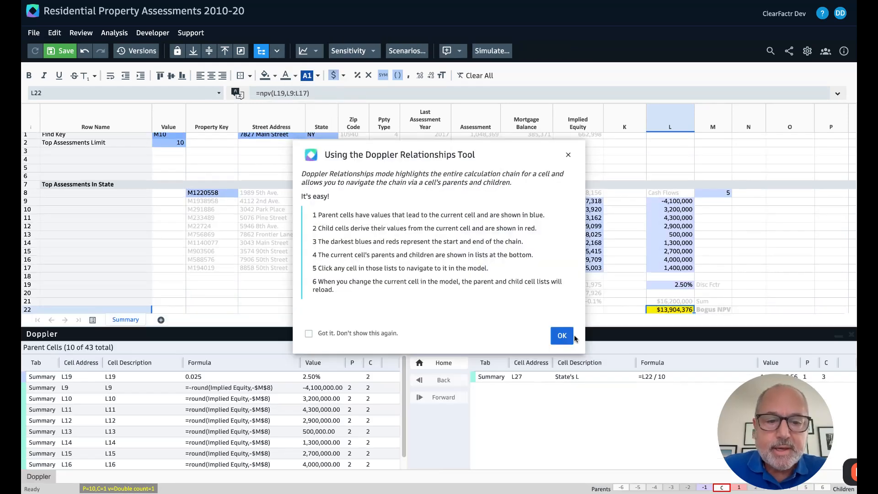
{"action": "left_click", "coordinate": [564, 336]}
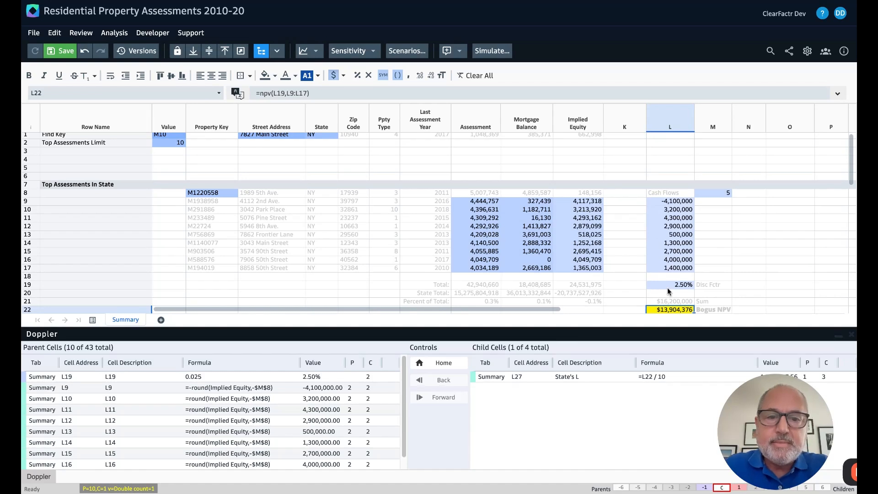
{"action": "scroll", "coordinate": [602, 223], "scroll_direction": "up", "scroll_amount": 1}
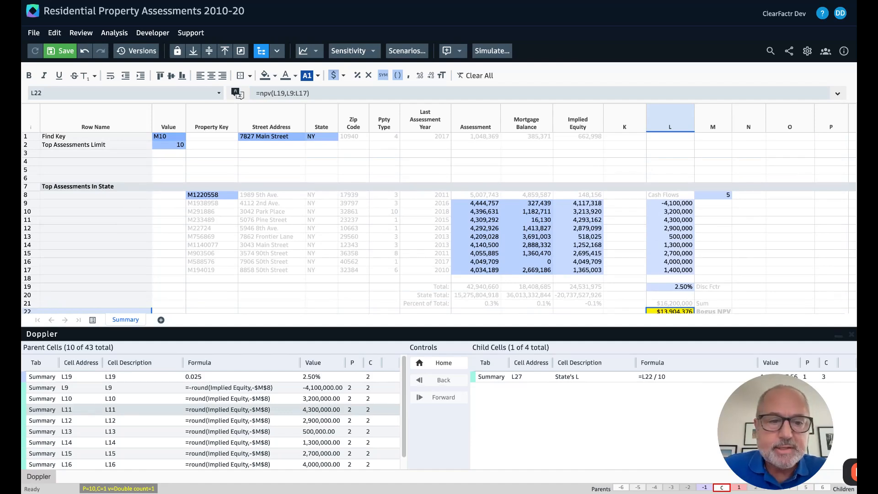
Step: In Doppler, follow the parents of cash flow cell L12 through Implied Equity, Assessment, Property Key, State and Street Address to Find Key's Value
{"action": "left_click", "coordinate": [673, 228]}
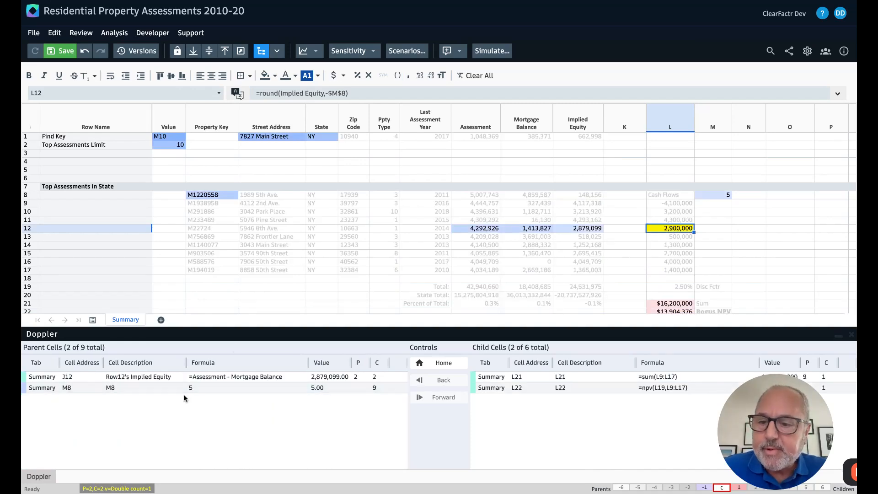
{"action": "double_click", "coordinate": [221, 379]}
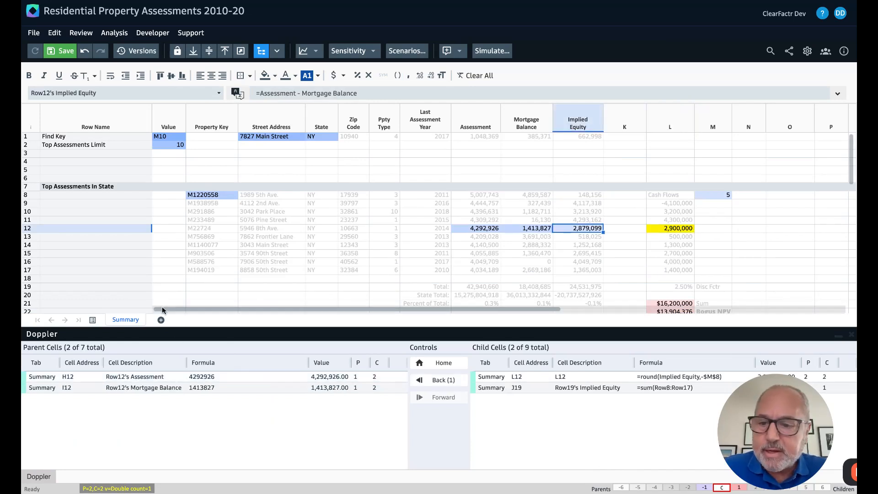
{"action": "double_click", "coordinate": [204, 377]}
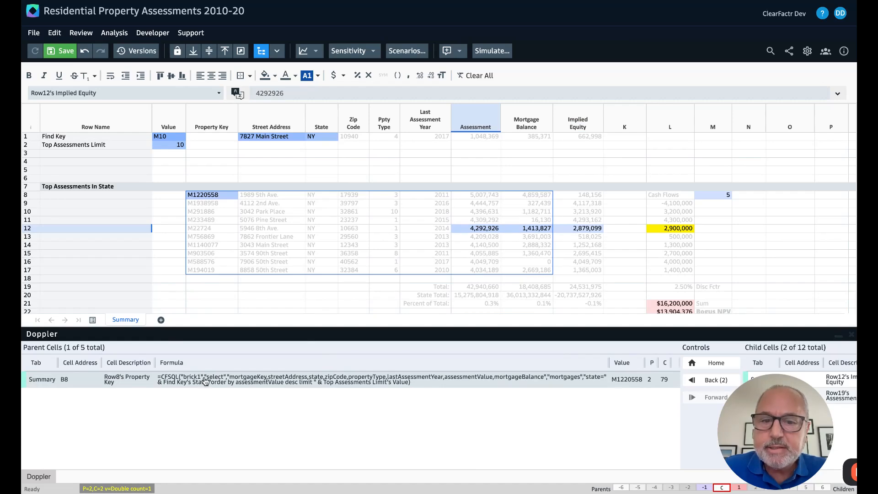
{"action": "double_click", "coordinate": [204, 380]}
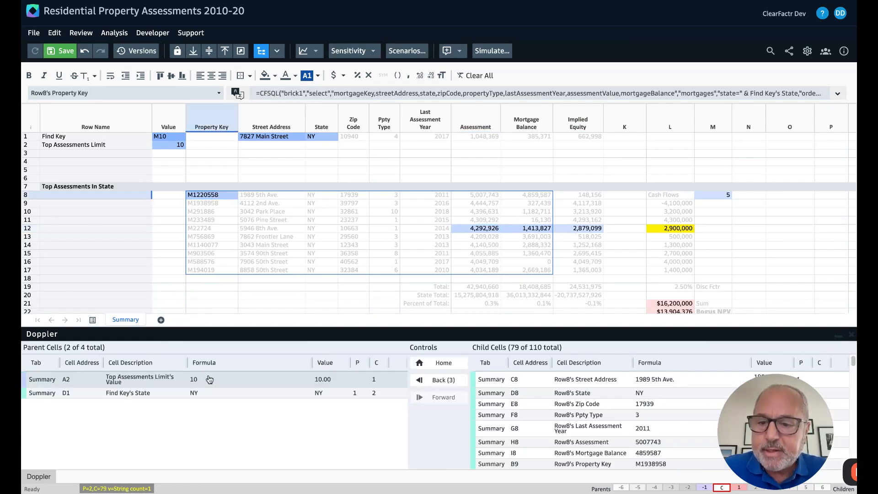
{"action": "double_click", "coordinate": [210, 396]}
{"action": "double_click", "coordinate": [214, 385]}
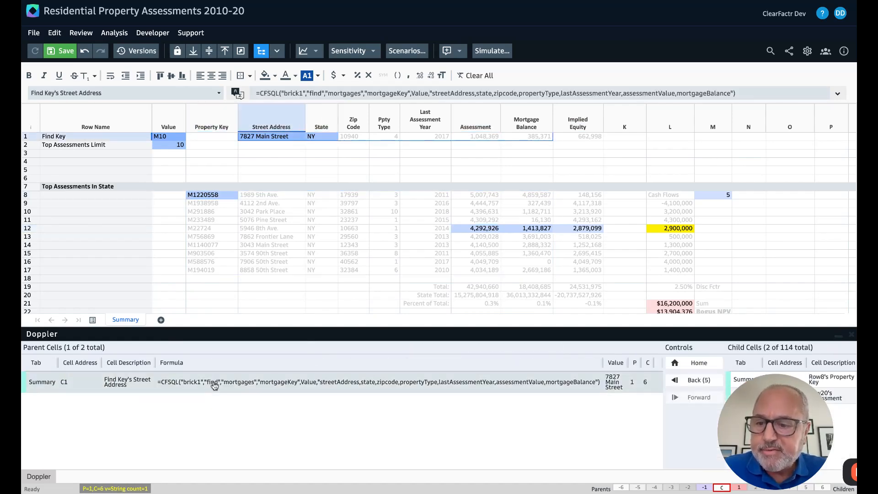
{"action": "double_click", "coordinate": [214, 385]}
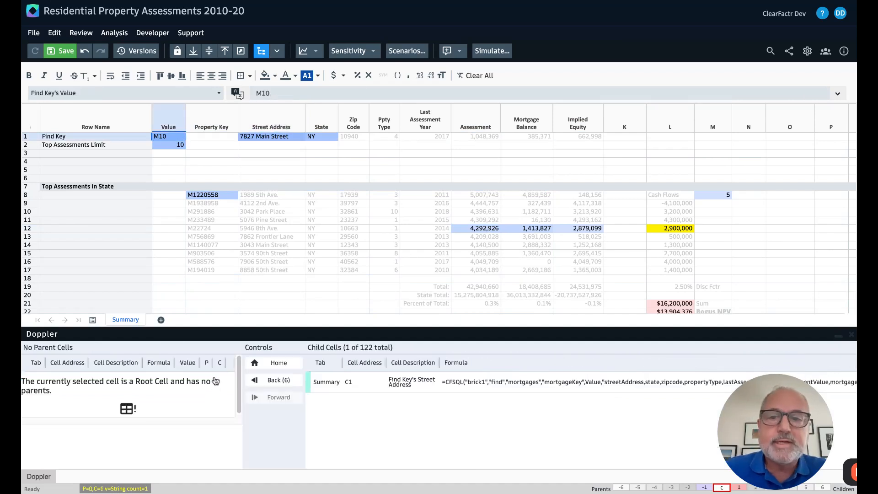
Step: Return to L12, follow its child cells through L21 to L28, go back to L12 and close Doppler
{"action": "left_click", "coordinate": [279, 364]}
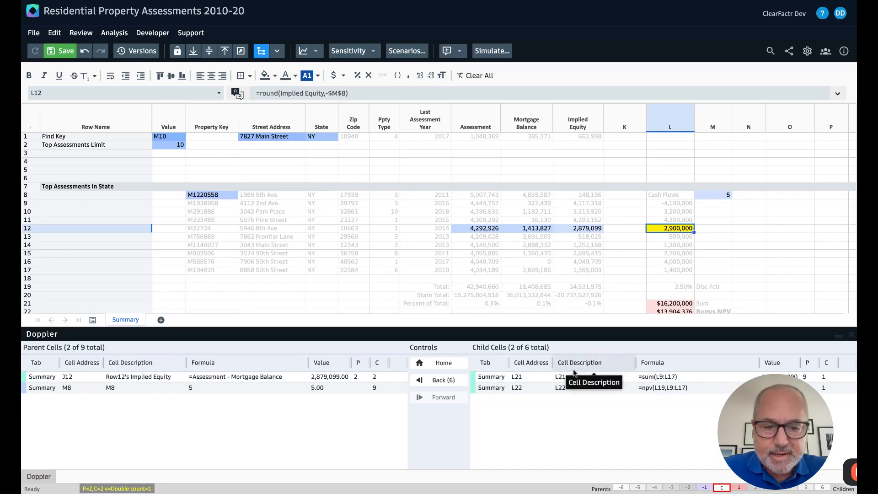
{"action": "double_click", "coordinate": [595, 377]}
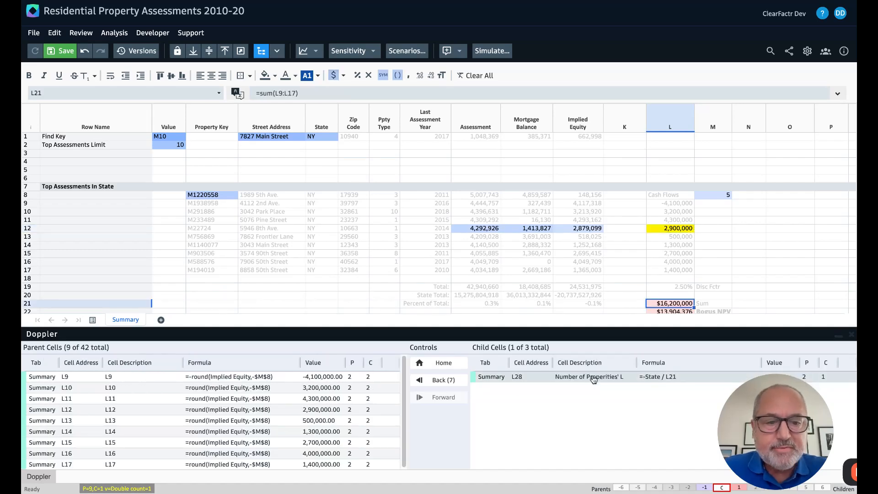
{"action": "double_click", "coordinate": [581, 378]}
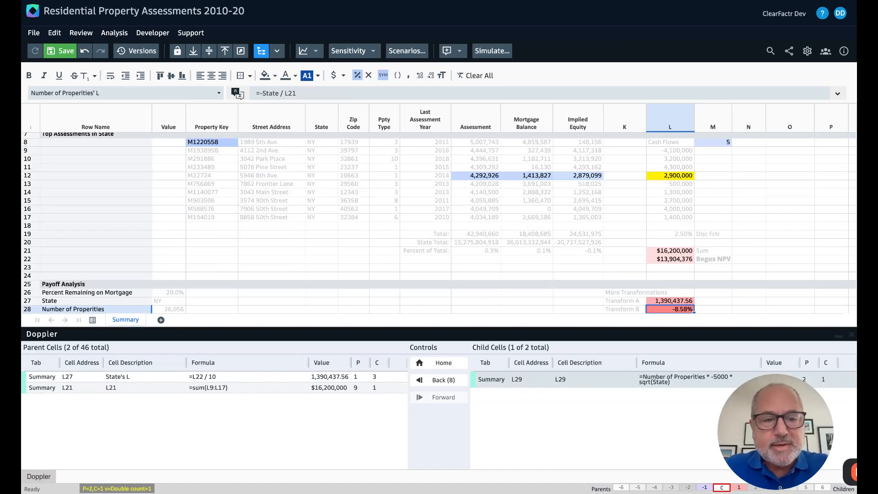
{"action": "left_click", "coordinate": [453, 364]}
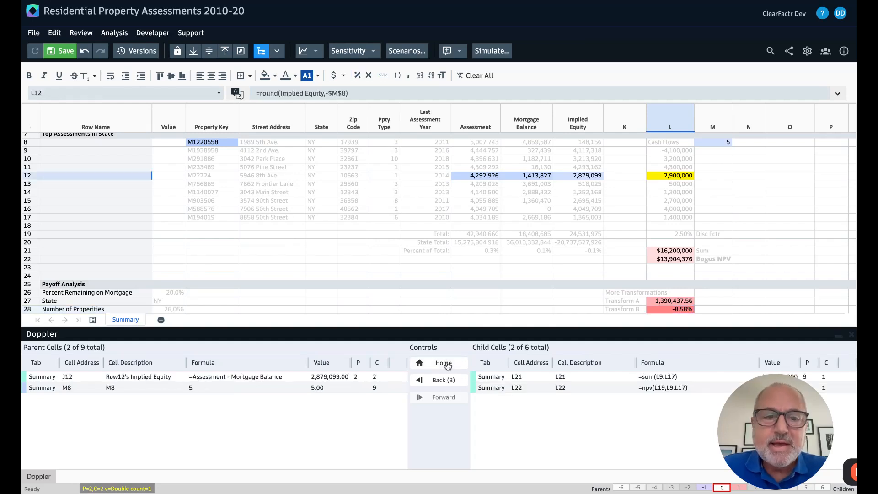
{"action": "scroll", "coordinate": [374, 243], "scroll_direction": "up", "scroll_amount": 1}
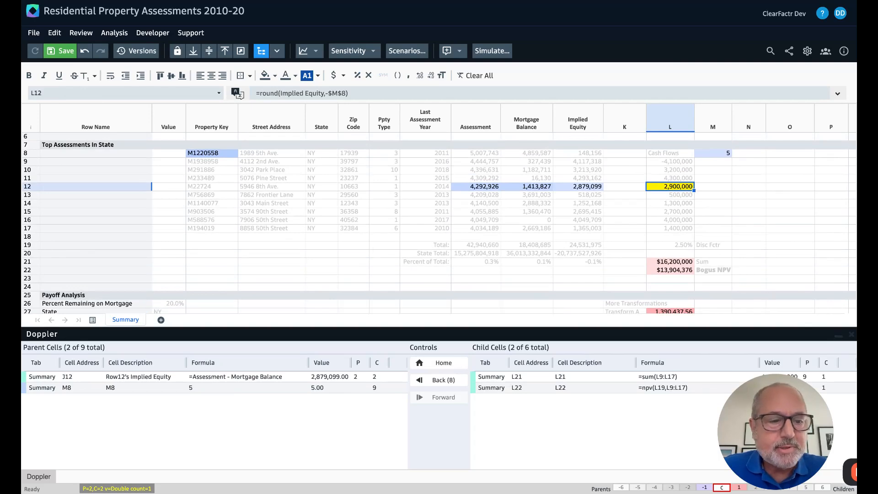
{"action": "left_click", "coordinate": [851, 335]}
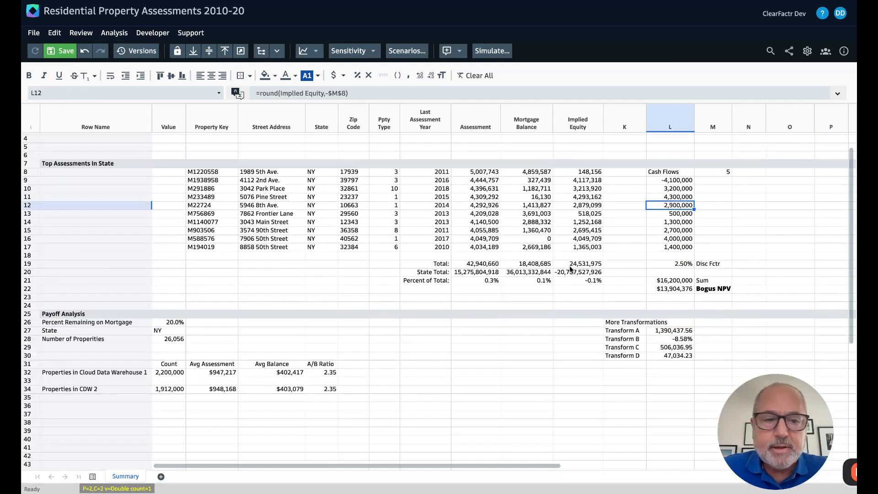
Step: Highlight all cells dependent on external data sources and select the count cells of both cloud data warehouses
{"action": "left_click", "coordinate": [239, 51]}
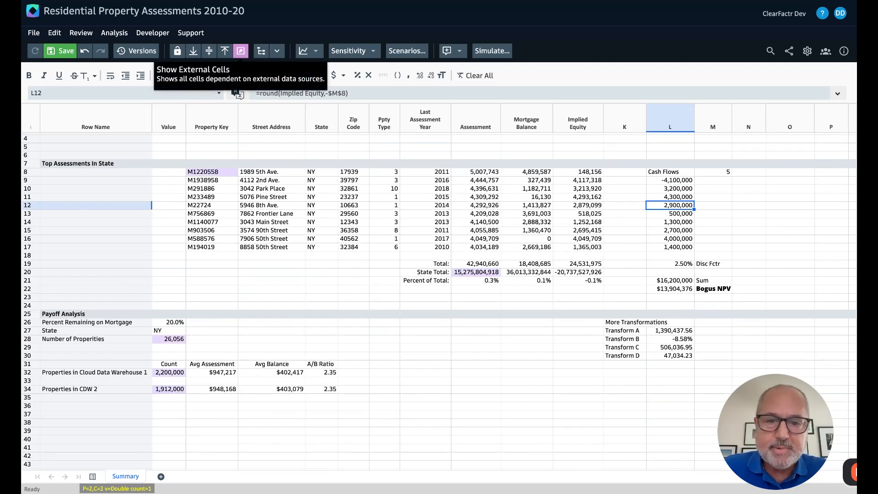
{"action": "scroll", "coordinate": [243, 260], "scroll_direction": "up", "scroll_amount": 2}
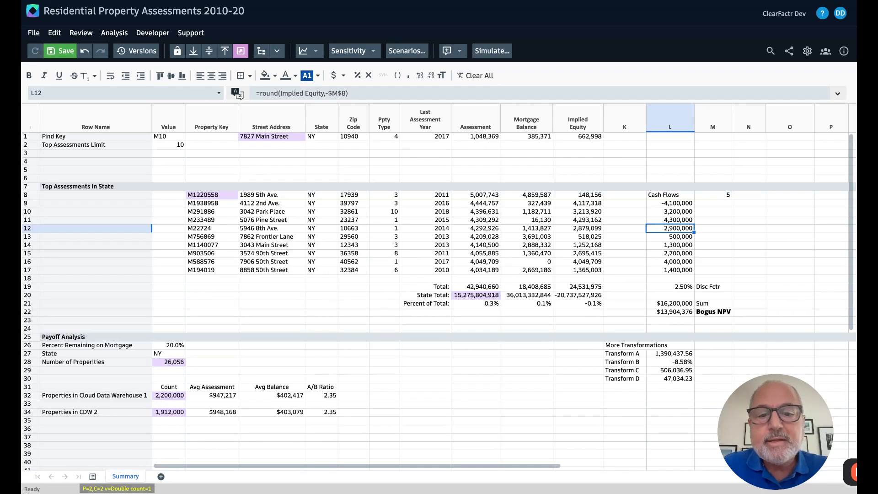
{"action": "left_click_drag", "start_coordinate": [169, 395], "coordinate": [160, 417]}
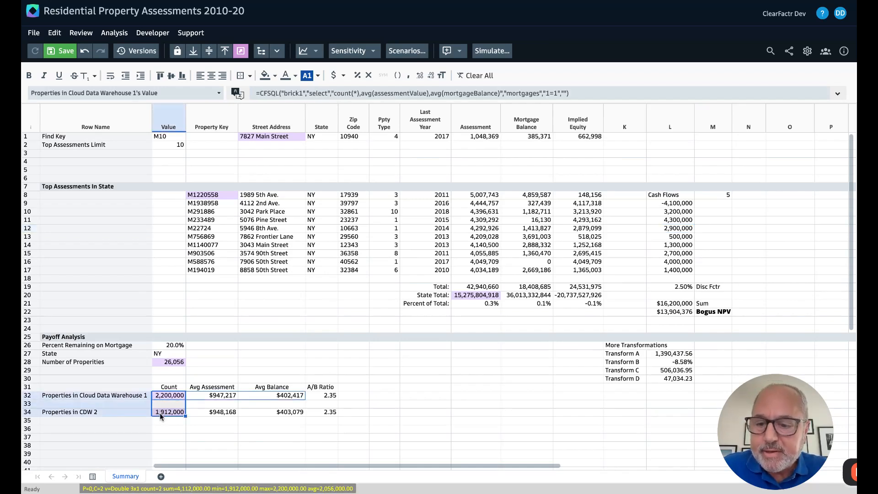